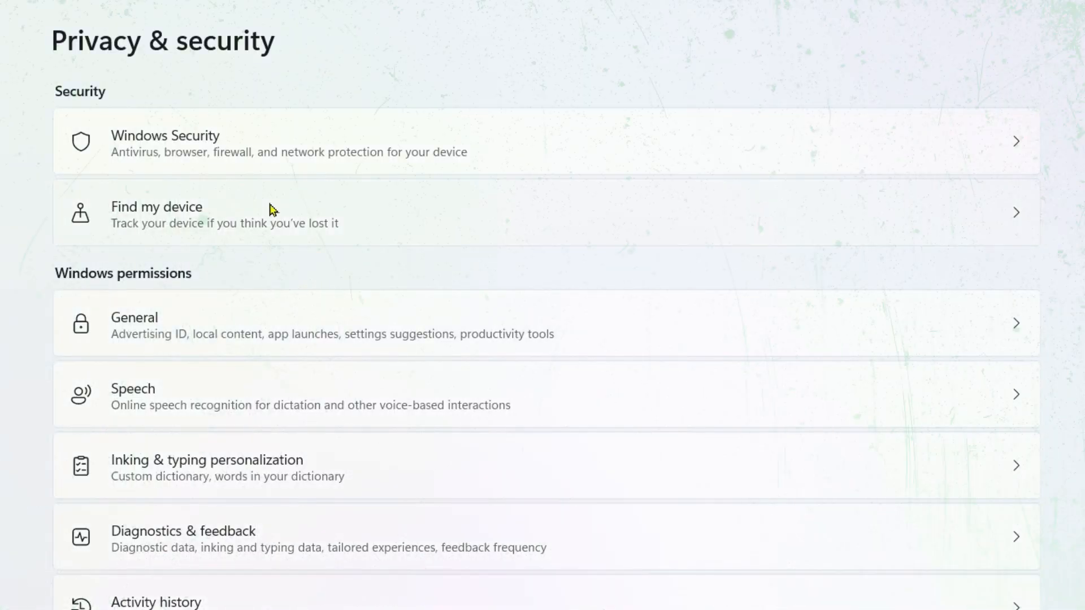
# Preview the flow: show the laptop on the Find my device map and start drafting a lock message
pyautogui.click(212, 218)
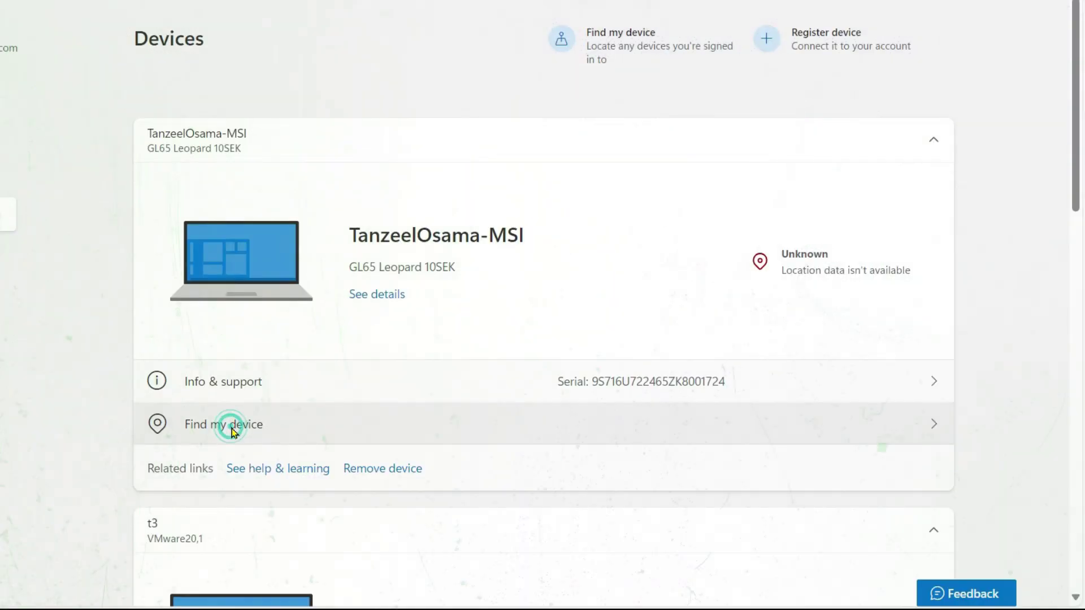
pyautogui.click(232, 430)
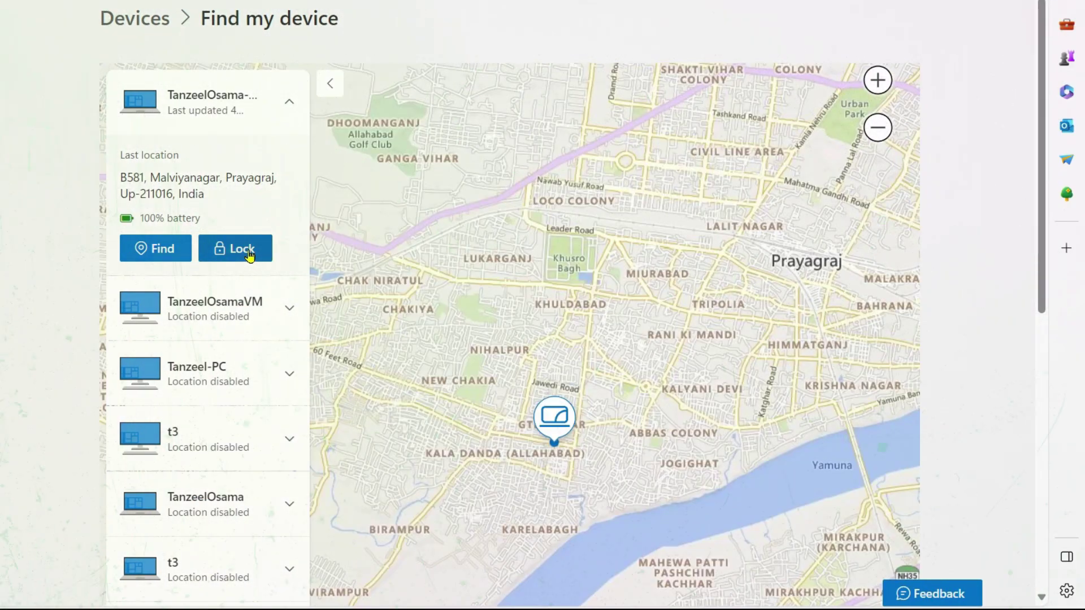
pyautogui.click(242, 248)
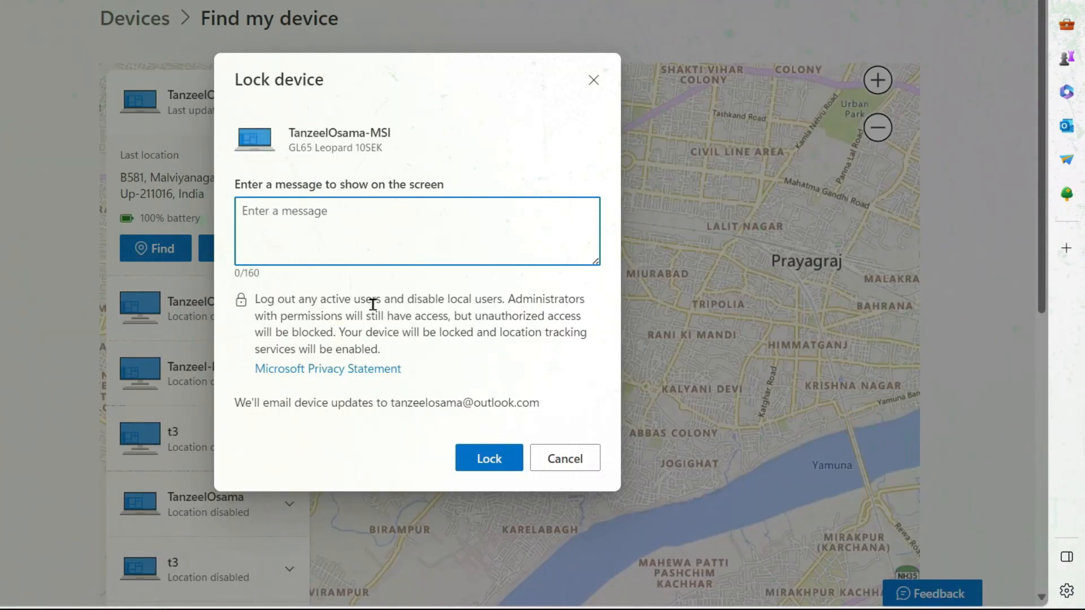
pyautogui.click(288, 242)
pyautogui.click(416, 213)
pyautogui.write('This device bel')
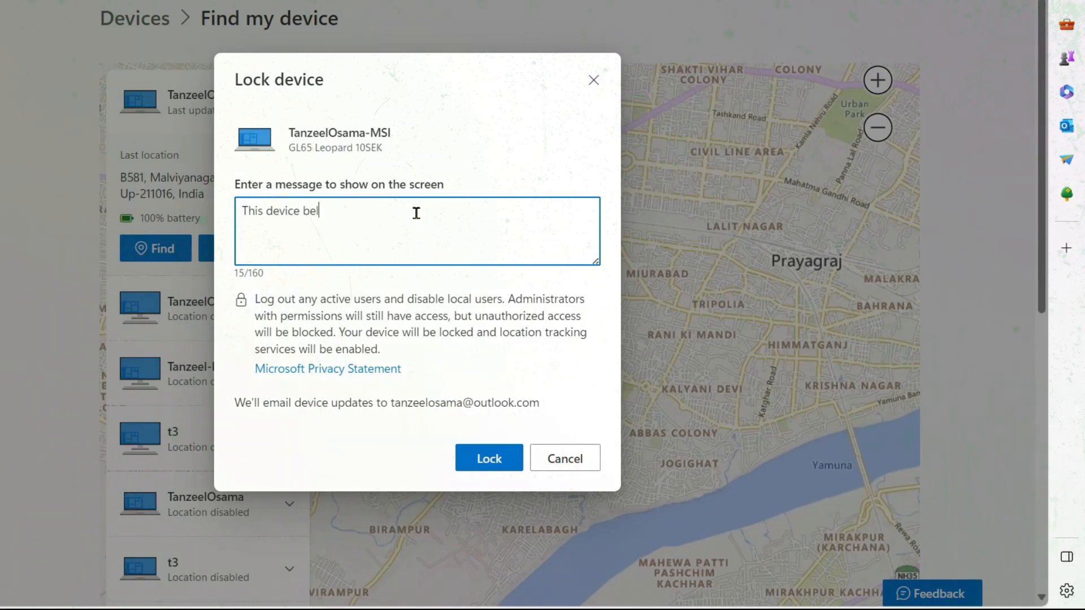
pyautogui.write('ongs to my')
pyautogui.press('BackSpace')
pyautogui.press('BackSpace')
pyautogui.write('XYZ')
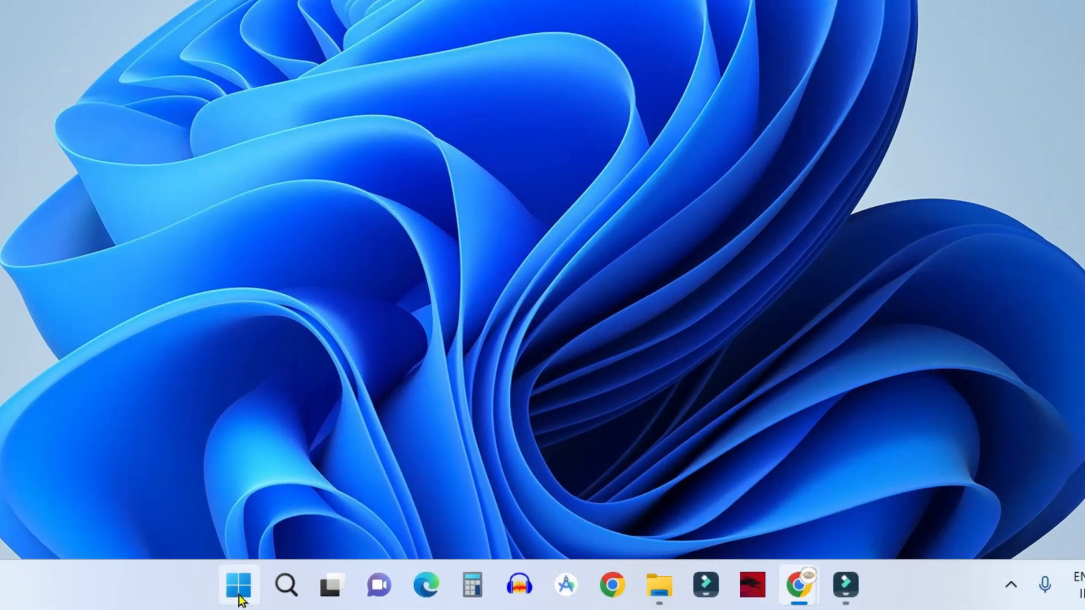
# Switch Location services On under Privacy & security > Find my device > Location settings
pyautogui.rightClick(238, 585)
pyautogui.click(232, 368)
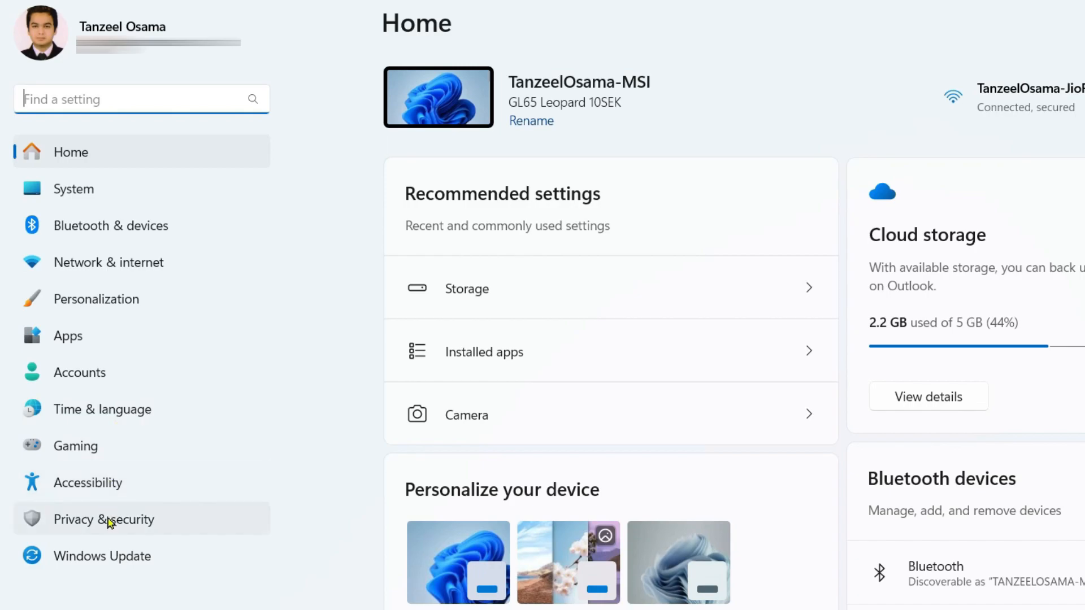
pyautogui.click(168, 525)
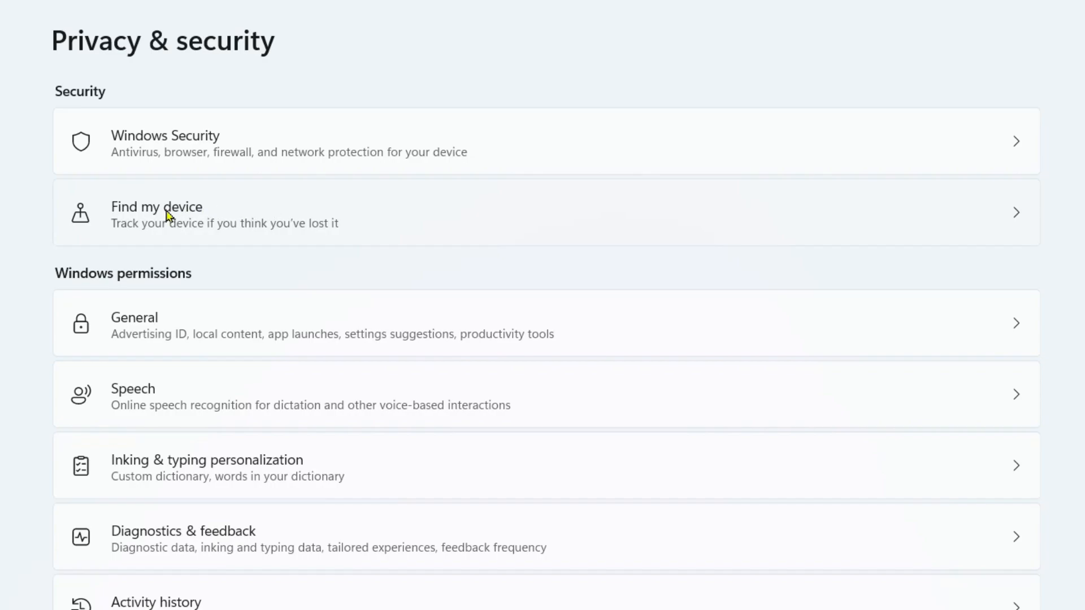
pyautogui.click(215, 219)
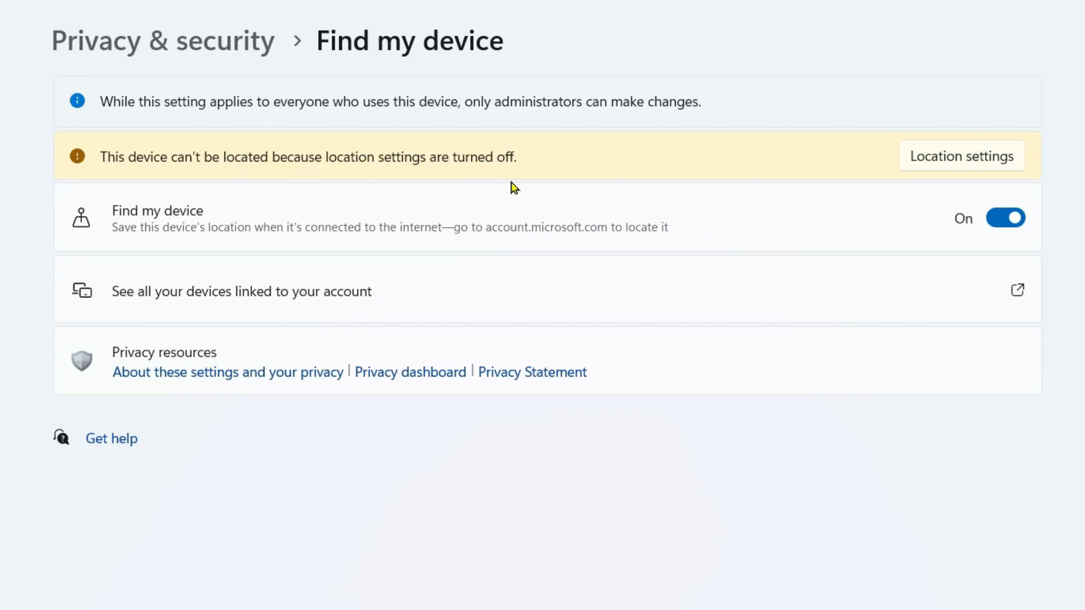
pyautogui.click(967, 156)
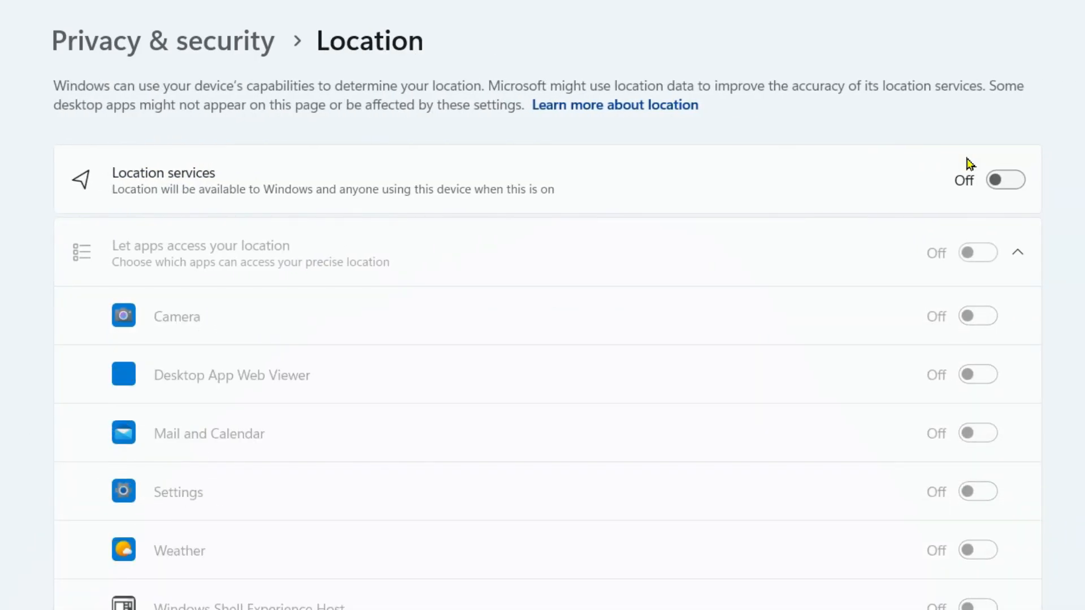
pyautogui.click(1006, 180)
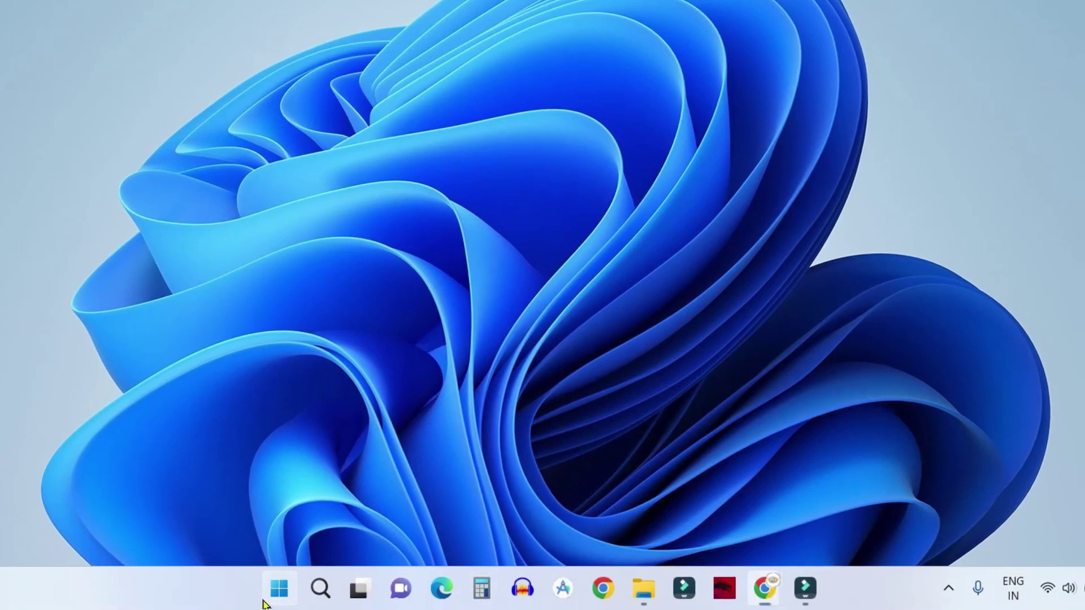
# Reach Find my device under Privacy & security and bring up the account's linked-devices list
pyautogui.rightClick(279, 588)
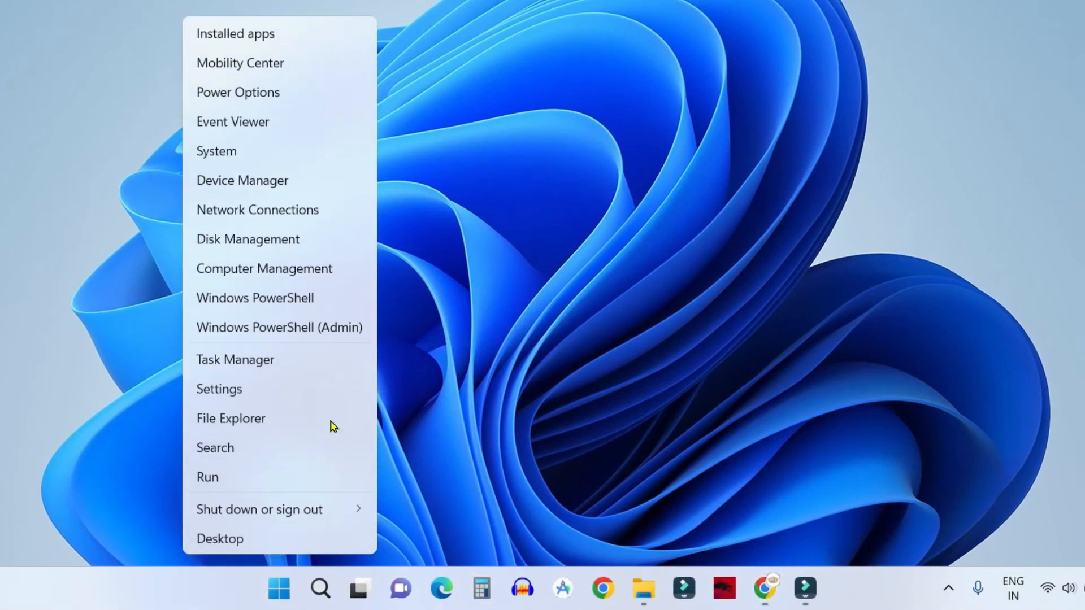
pyautogui.click(327, 397)
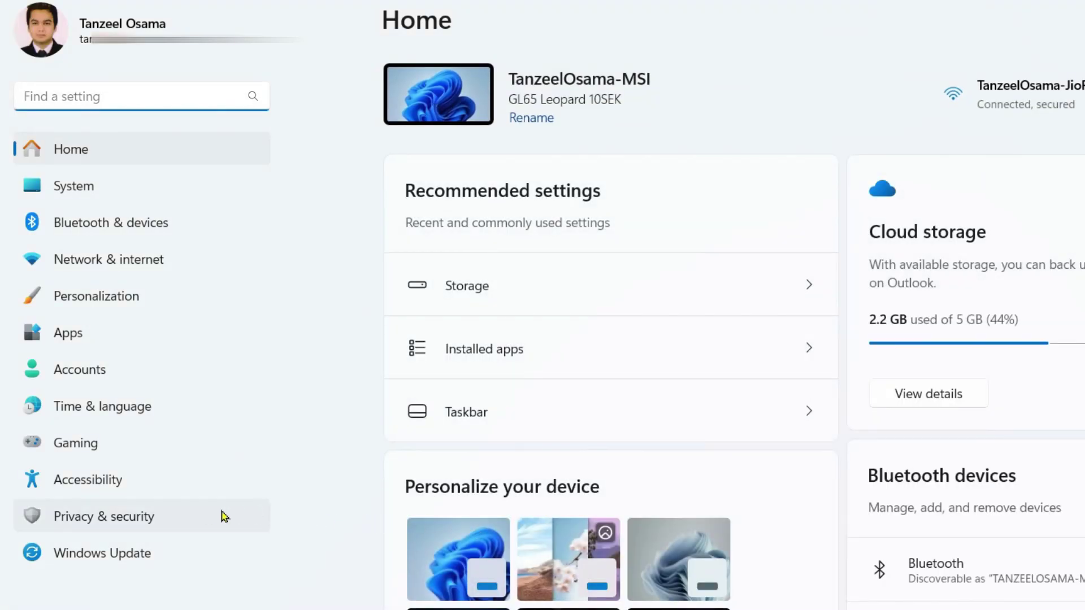
pyautogui.click(170, 516)
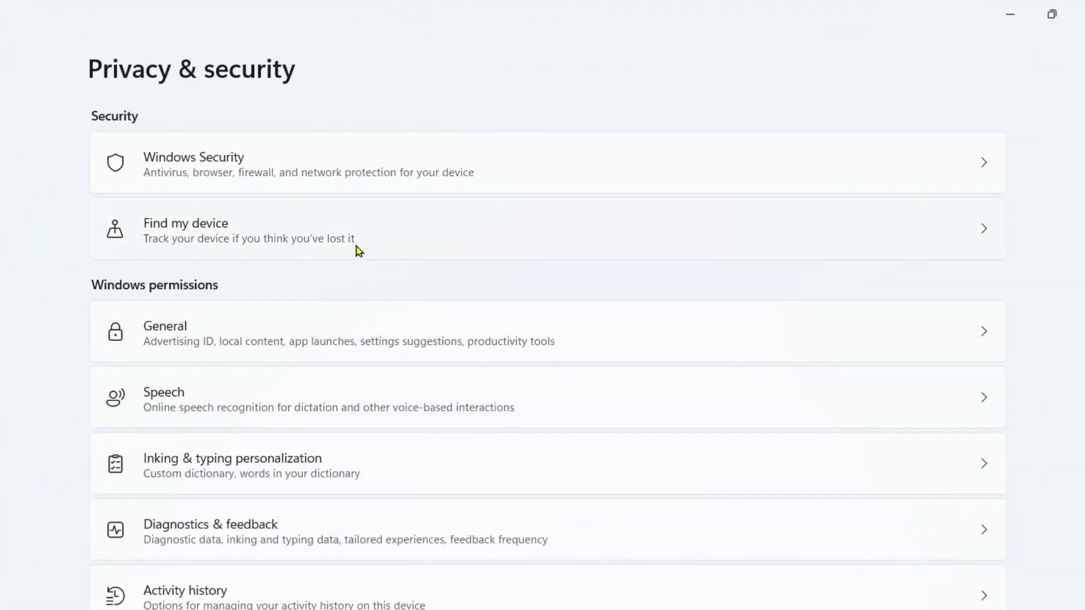
pyautogui.click(356, 231)
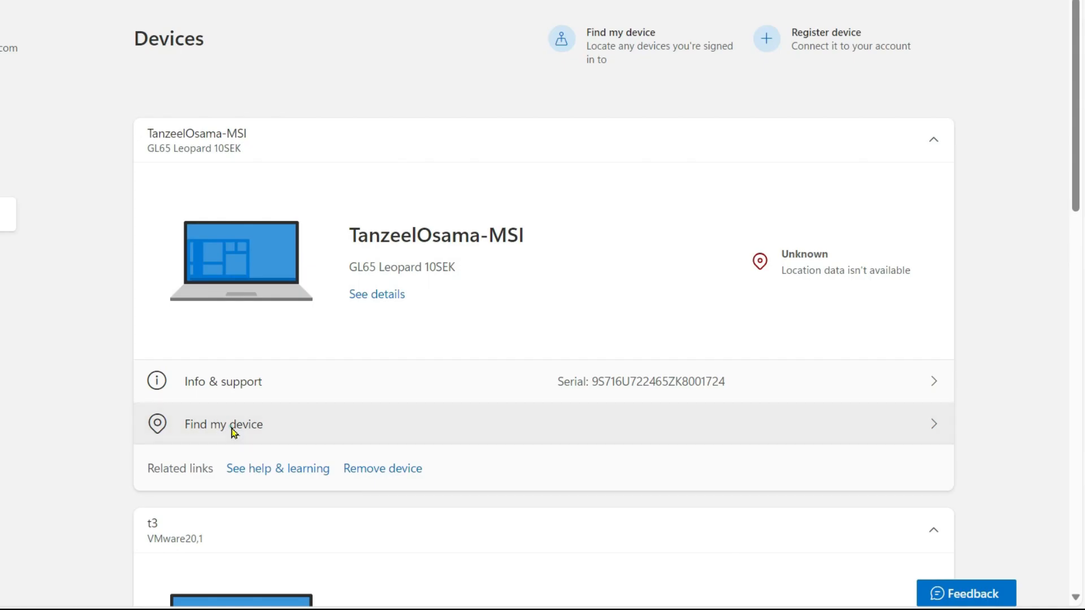
# Centre the map on the laptop's Prayagraj marker, then return to the Settings window
pyautogui.click(232, 430)
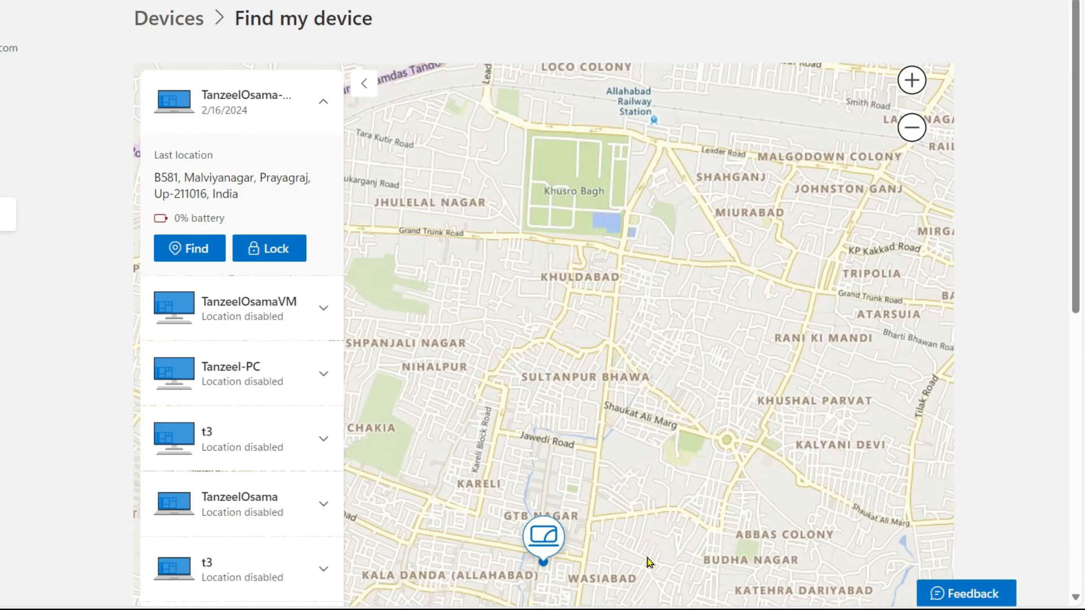
pyautogui.scroll(-1, 649, 562)
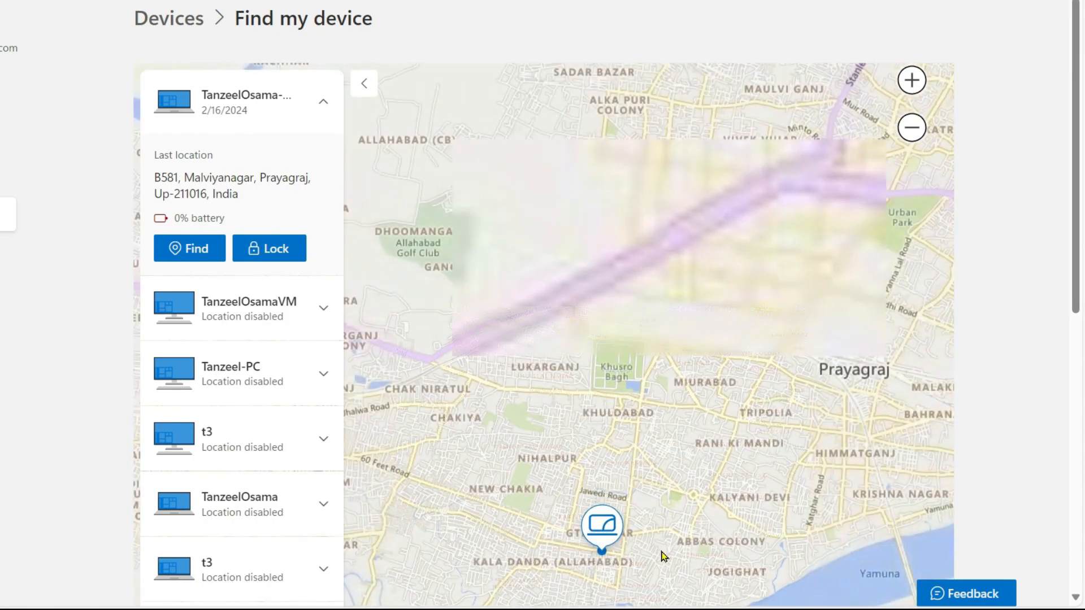
pyautogui.scroll(-2, 663, 557)
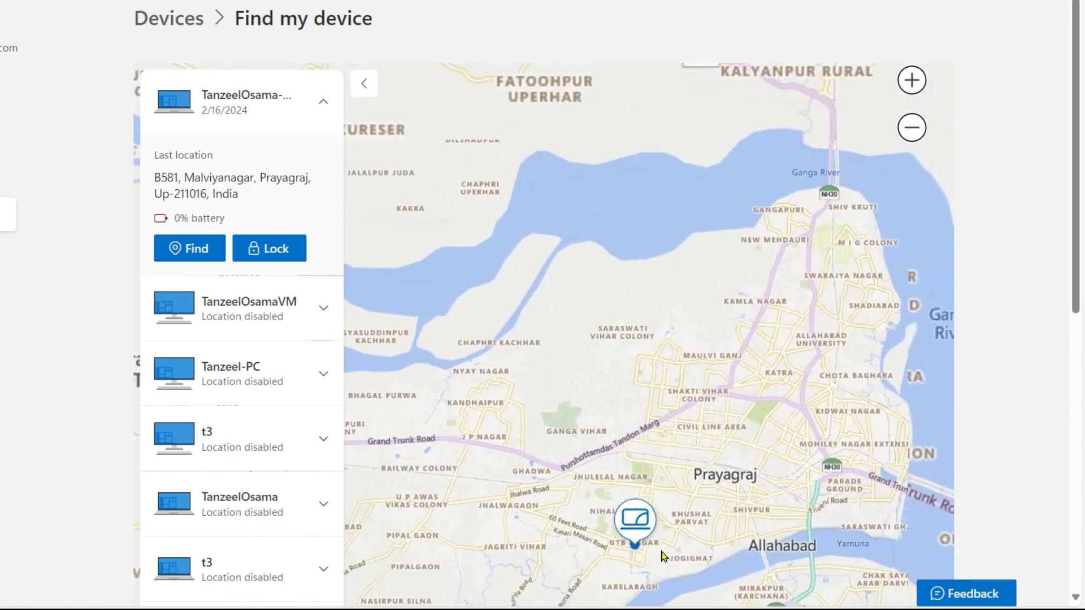
pyautogui.scroll(-2, 664, 556)
pyautogui.moveTo(663, 556); pyautogui.dragTo(677, 372)
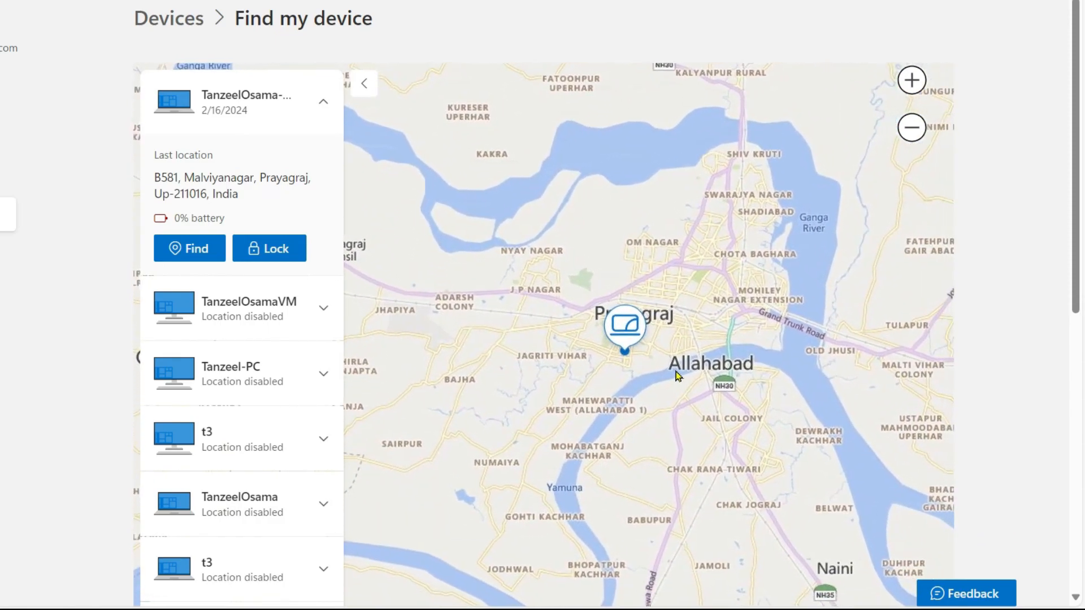
pyautogui.scroll(3, 659, 381)
pyautogui.scroll(3, 658, 381)
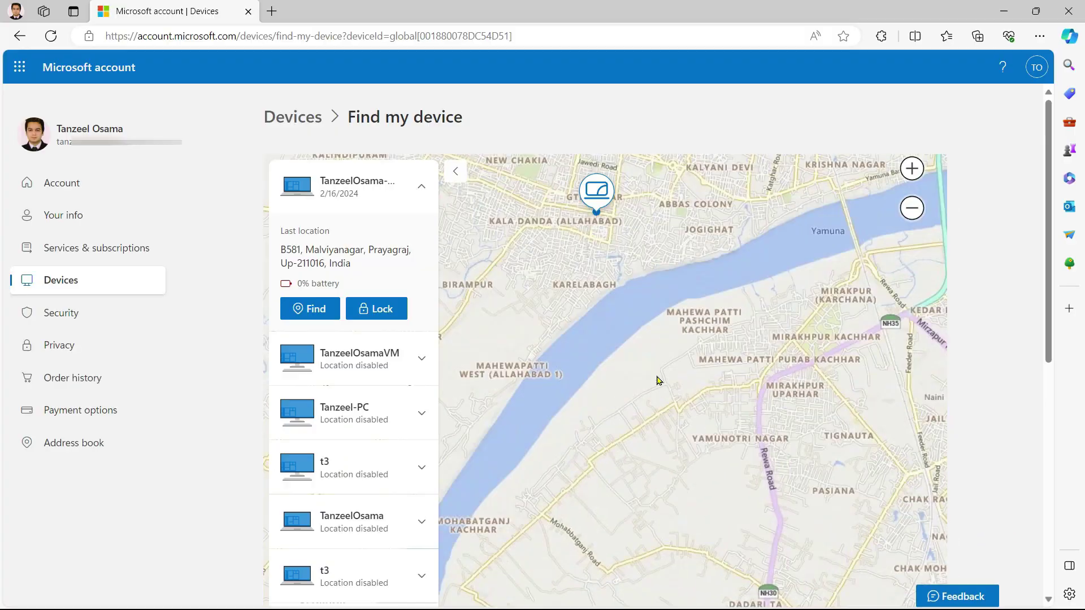
pyautogui.moveTo(657, 381); pyautogui.dragTo(689, 511)
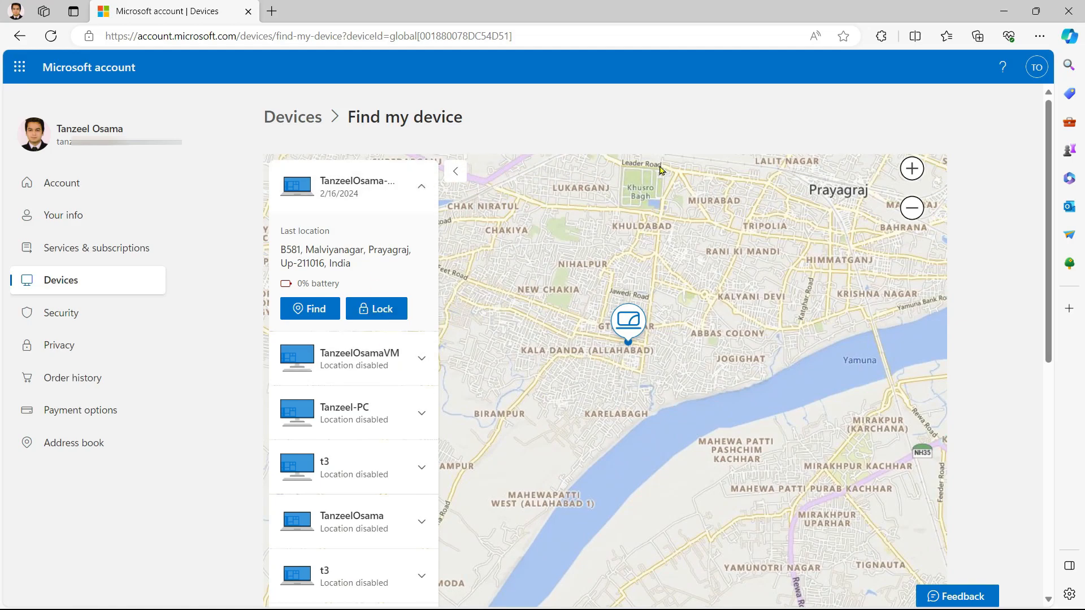
pyautogui.click(1004, 11)
pyautogui.click(761, 595)
# Load microsoft.com in a new tab, sign in, and show the account's profile menu
pyautogui.click(271, 11)
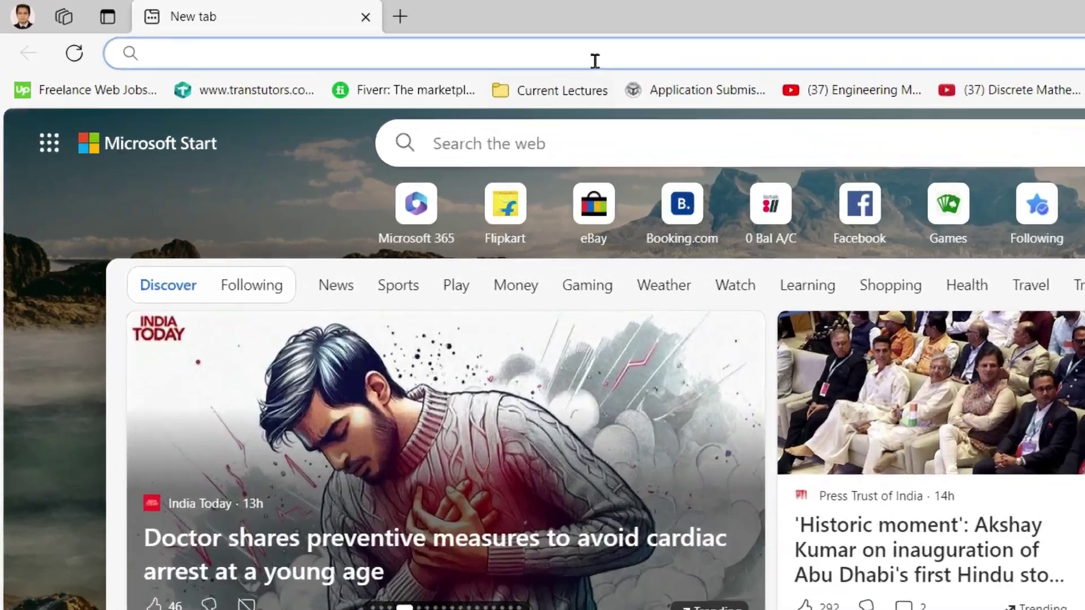
pyautogui.click(391, 40)
pyautogui.write('m')
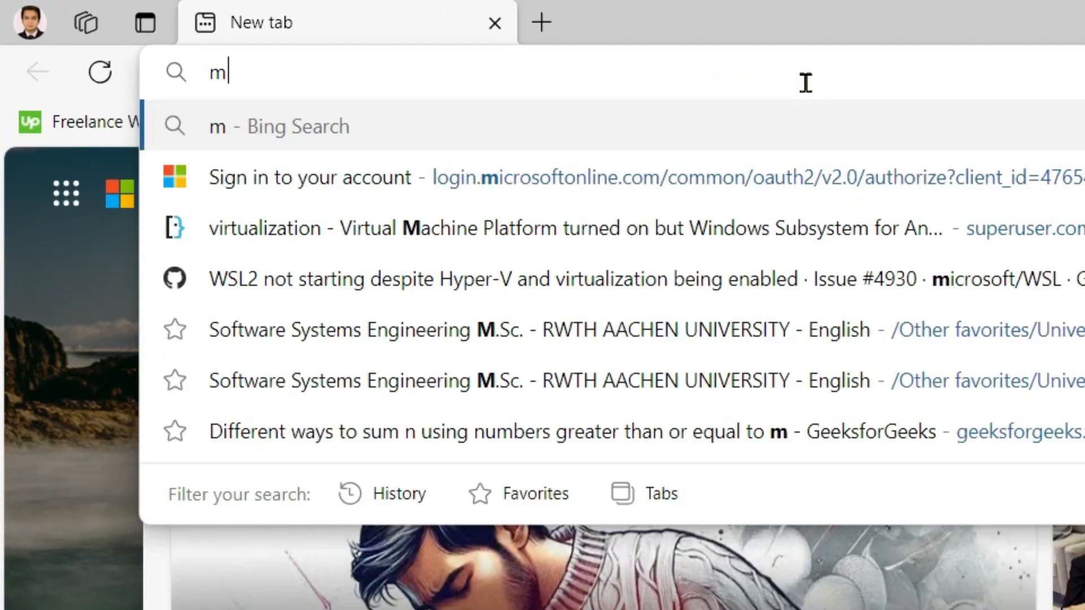
pyautogui.write('icrosoft.com')
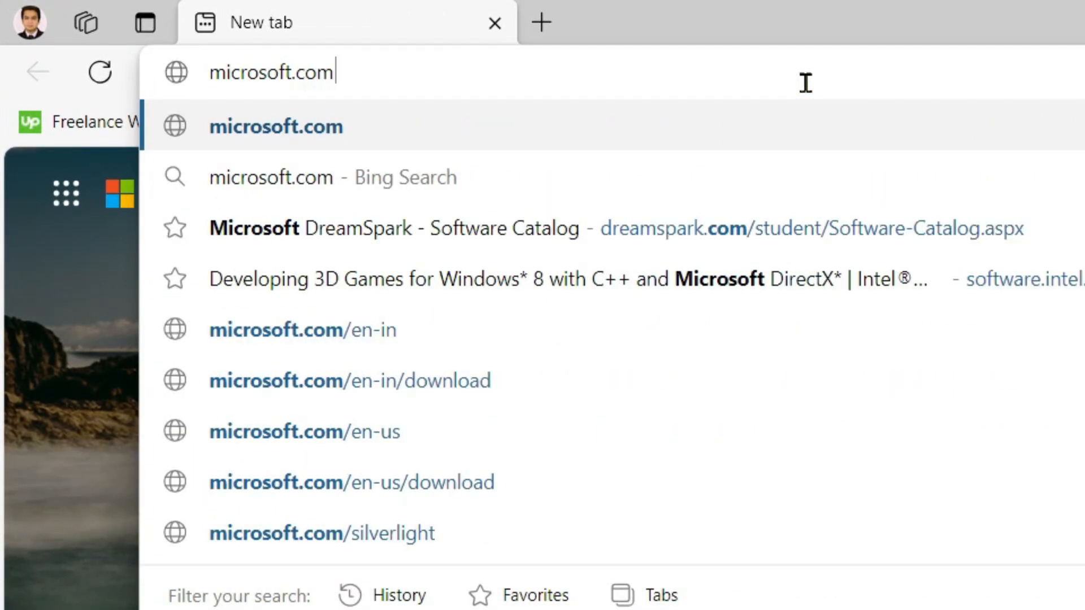
pyautogui.press('Return')
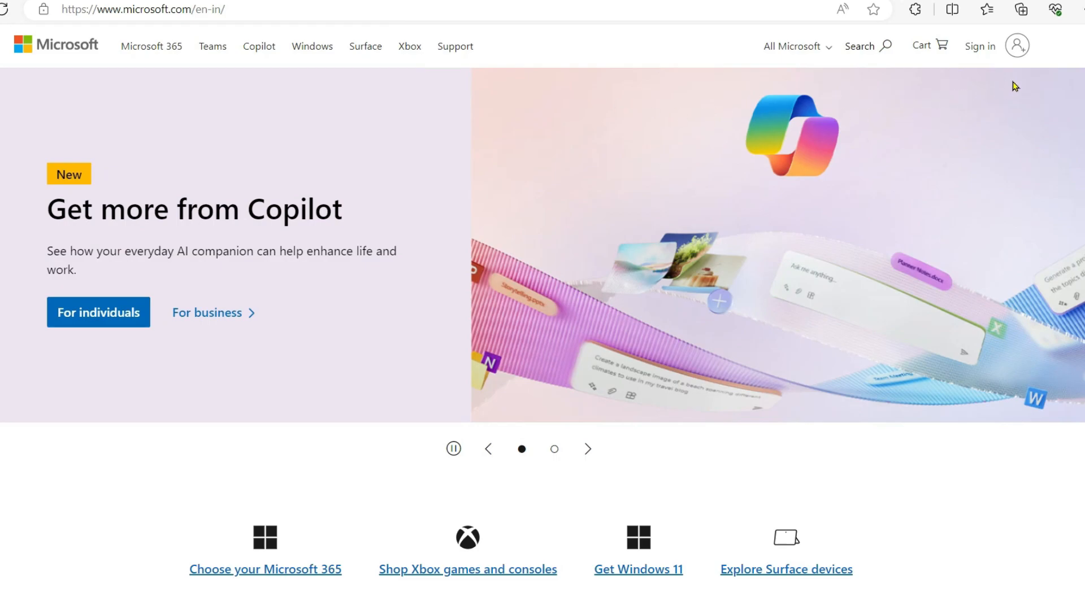
pyautogui.click(1019, 48)
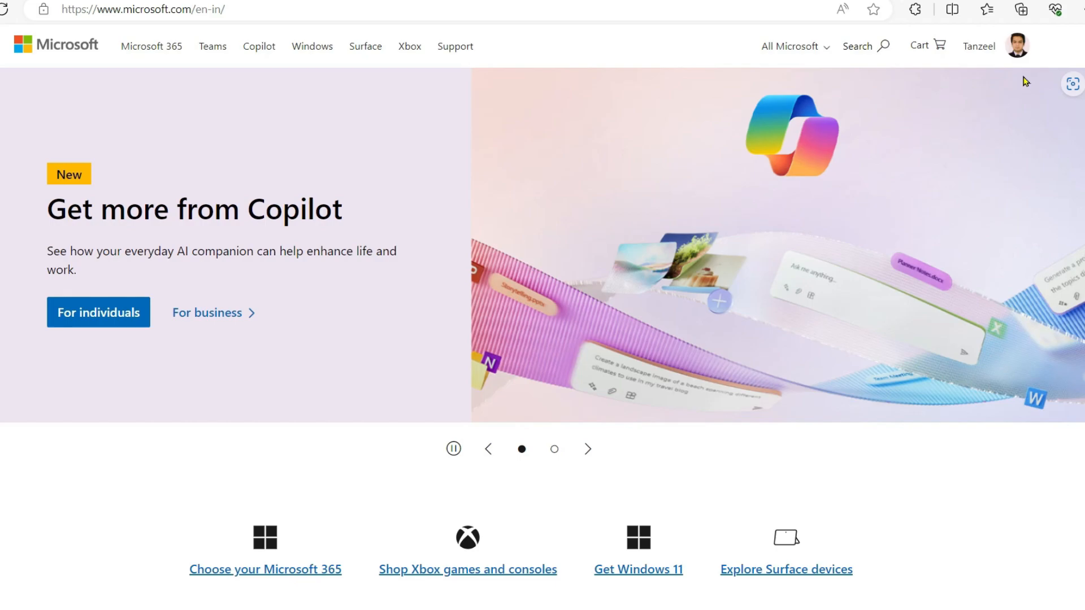
pyautogui.click(1017, 48)
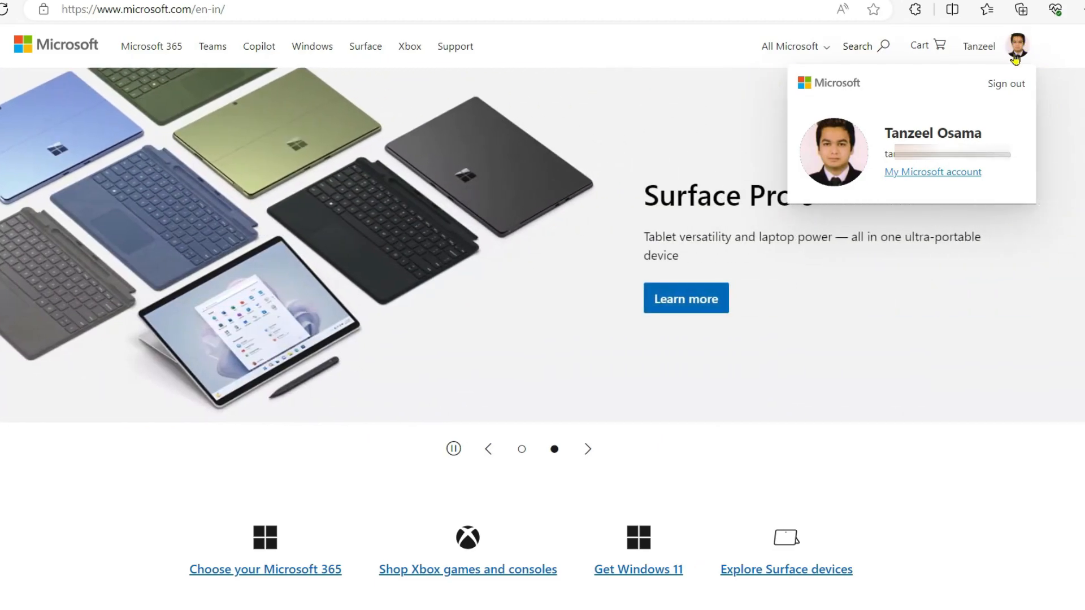
# From My Microsoft account, view all devices including the GL65 Leopard laptop
pyautogui.click(927, 175)
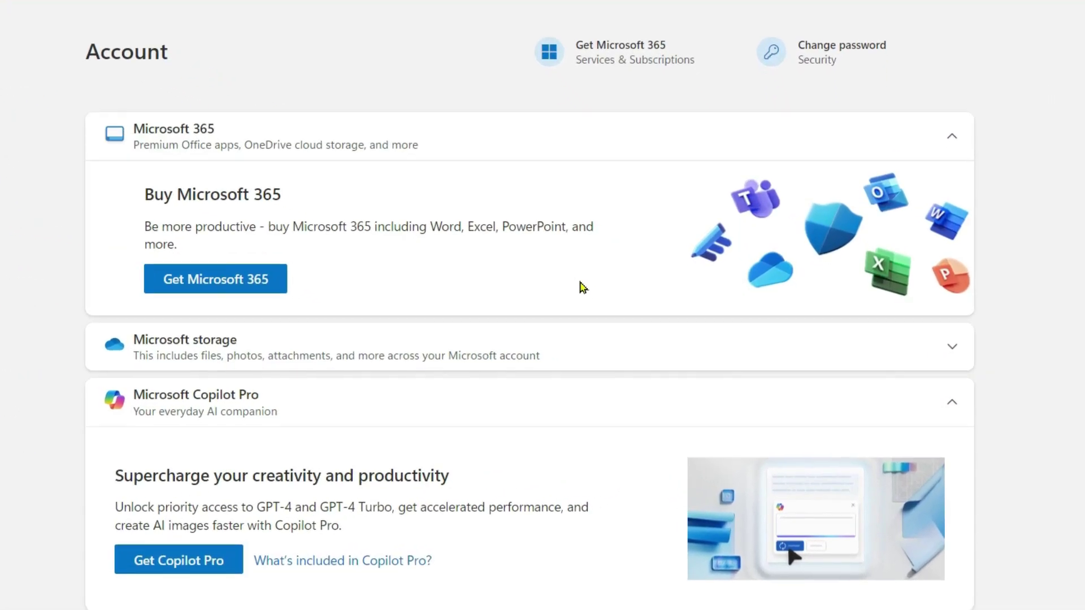
pyautogui.scroll(-5, 635, 310)
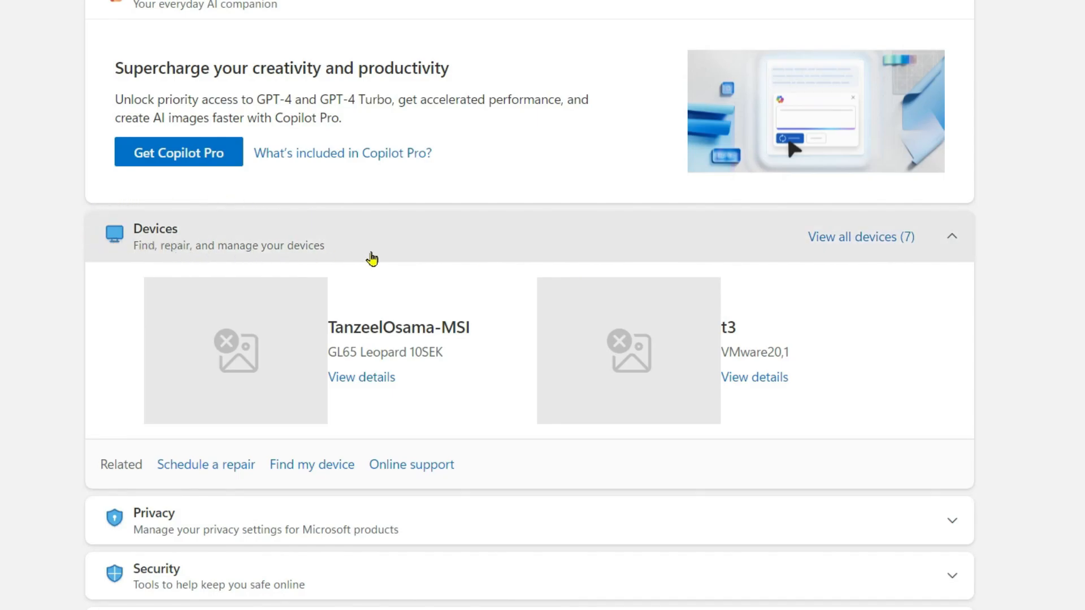
pyautogui.click(951, 242)
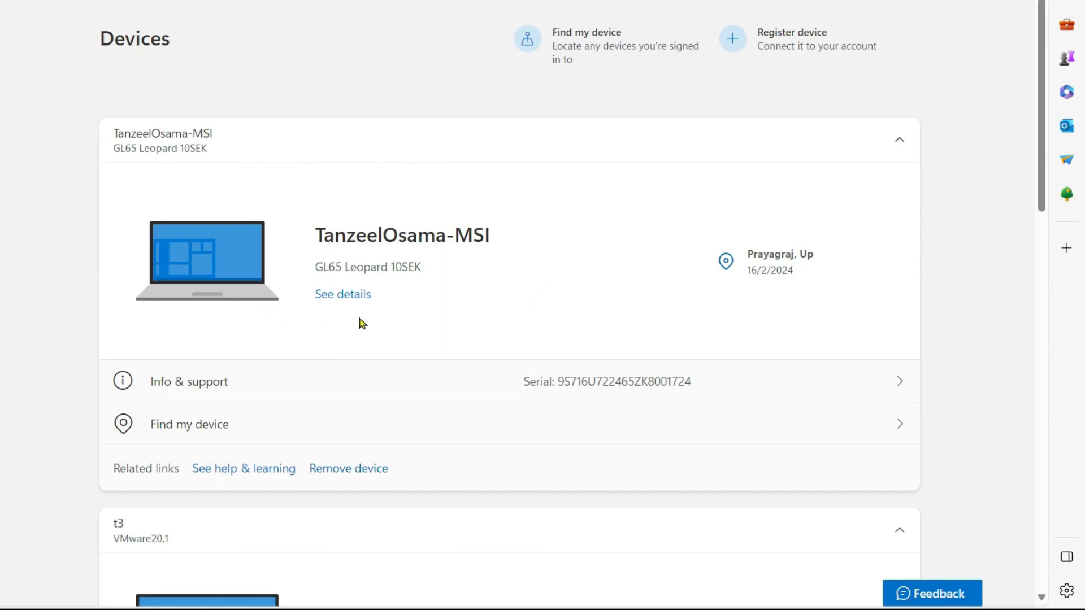
pyautogui.scroll(-4, 356, 322)
pyautogui.scroll(-1, 254, 254)
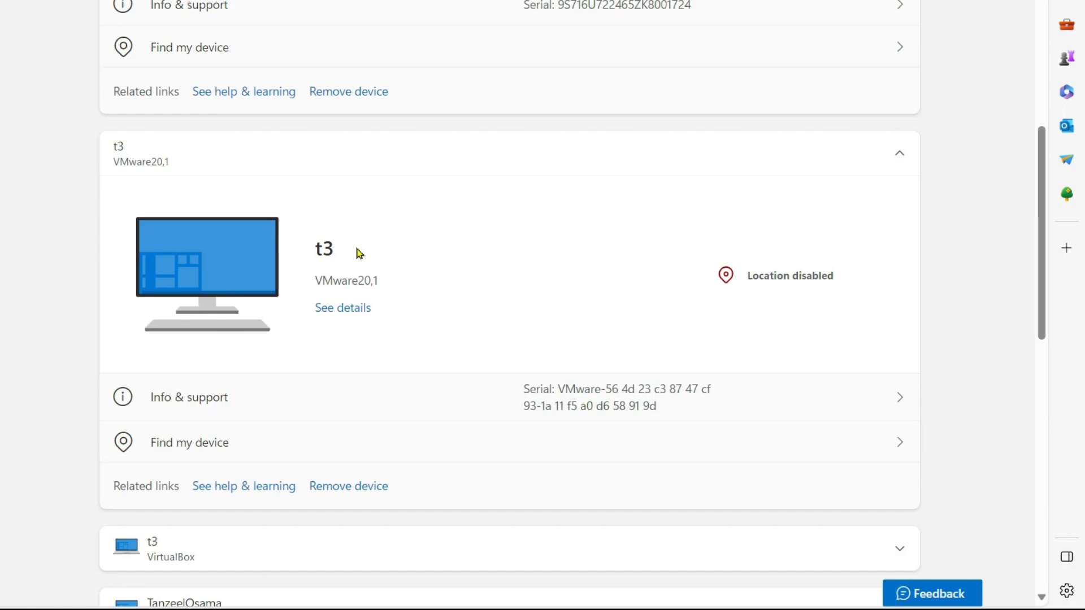
pyautogui.scroll(2, 345, 273)
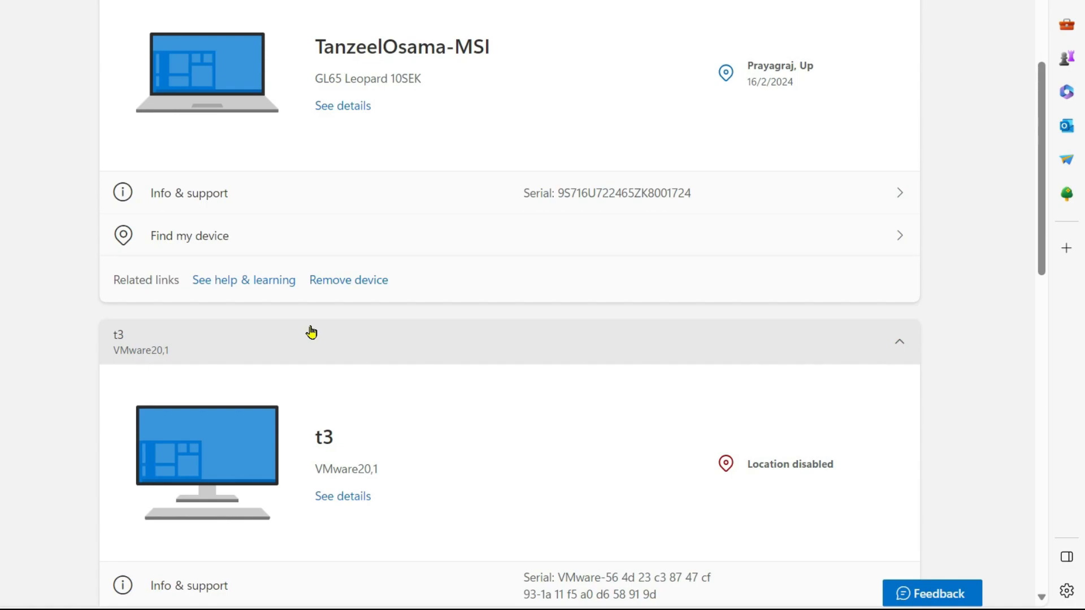
pyautogui.scroll(2, 313, 332)
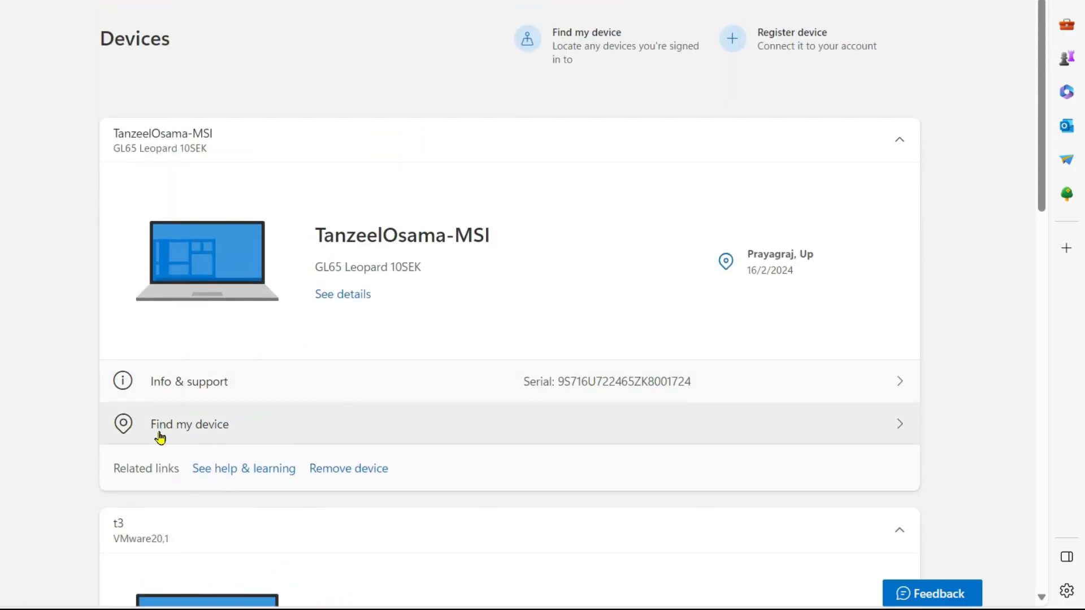
# Draft the lock message 'This device belongs to XYZ. Please contact me on 987654321' for the laptop
pyautogui.click(203, 437)
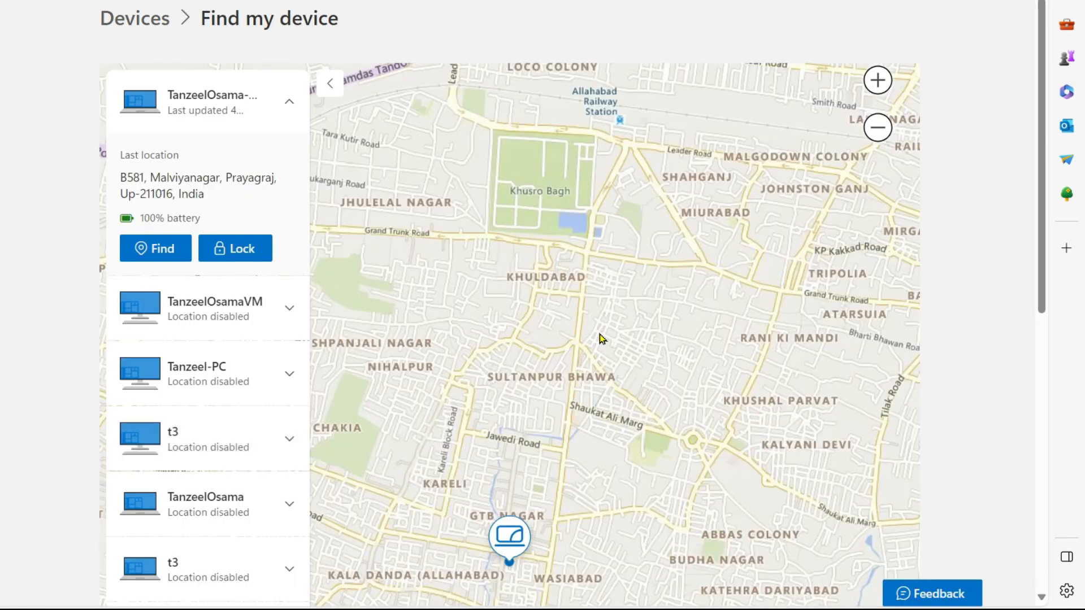
pyautogui.scroll(-1, 601, 339)
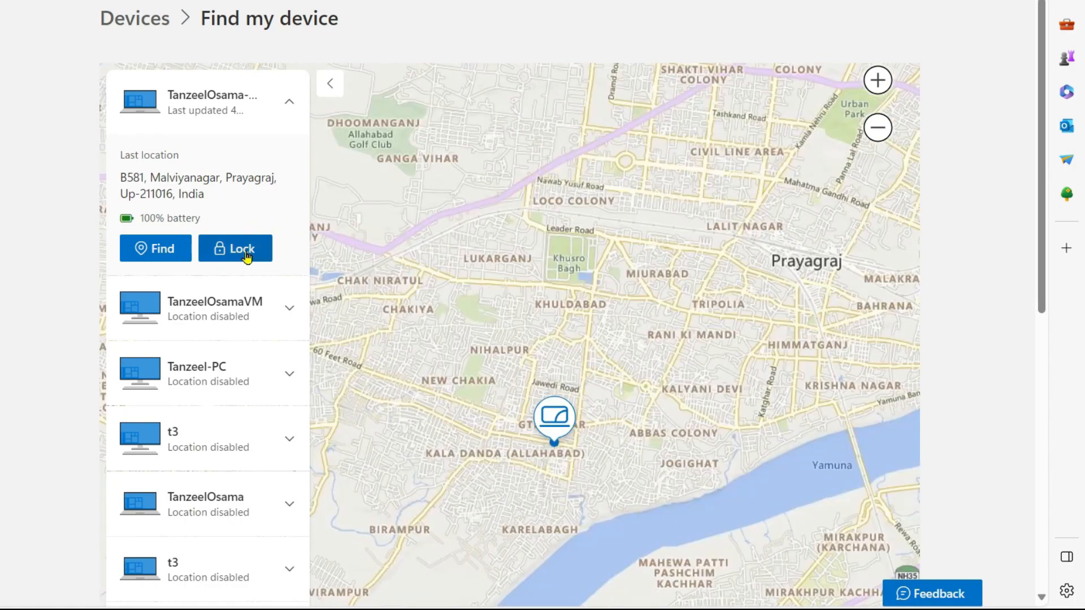
pyautogui.click(253, 251)
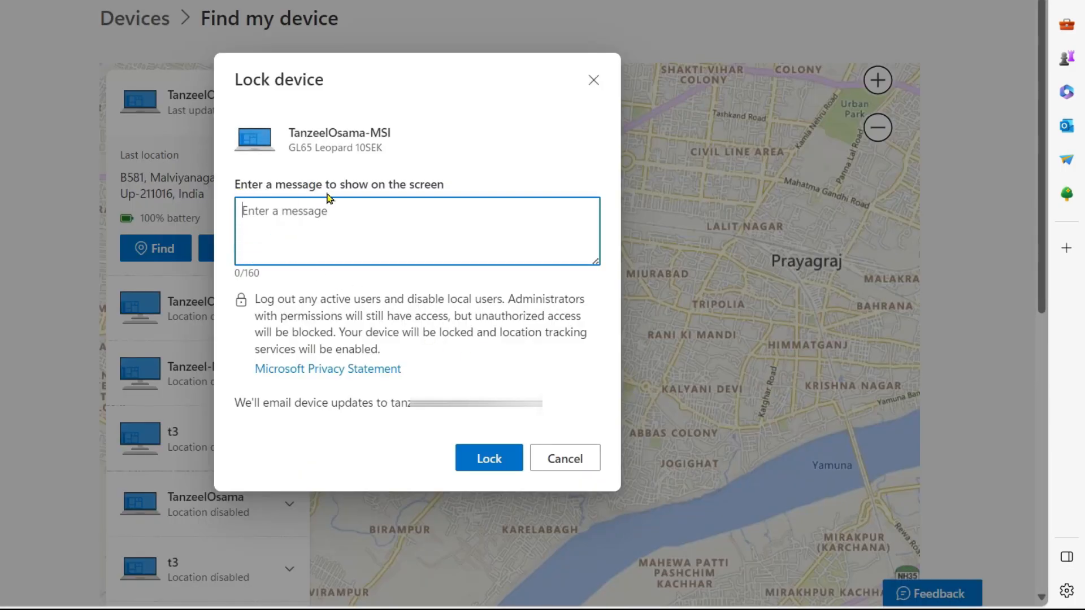
pyautogui.click(416, 212)
pyautogui.write('Th')
pyautogui.write('is device bel')
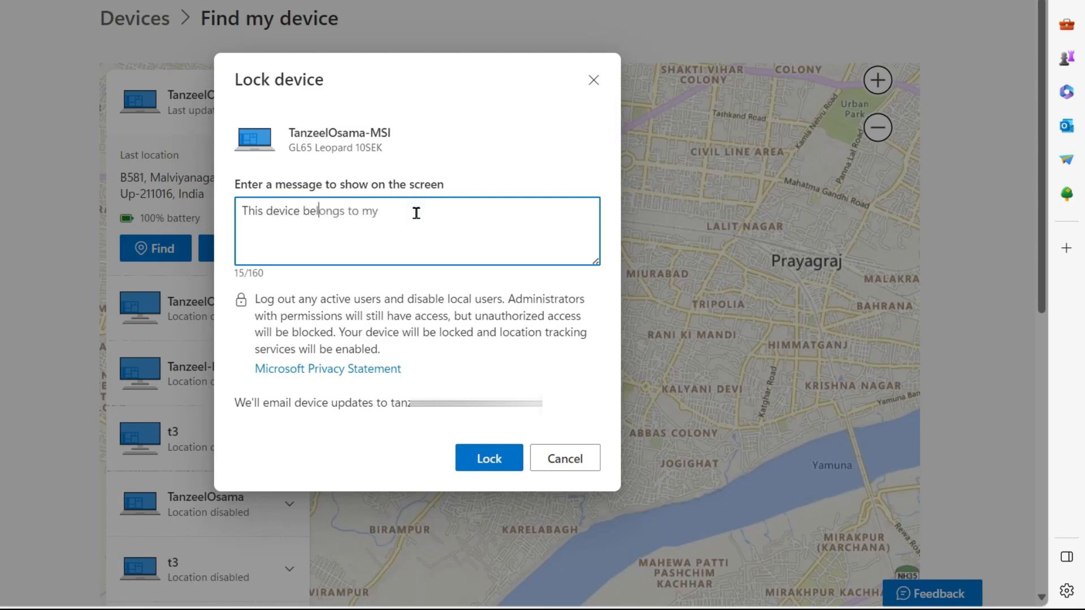
pyautogui.write('ongs to XY')
pyautogui.write('Z. C')
pyautogui.press('BackSpace')
pyautogui.write('Please cont')
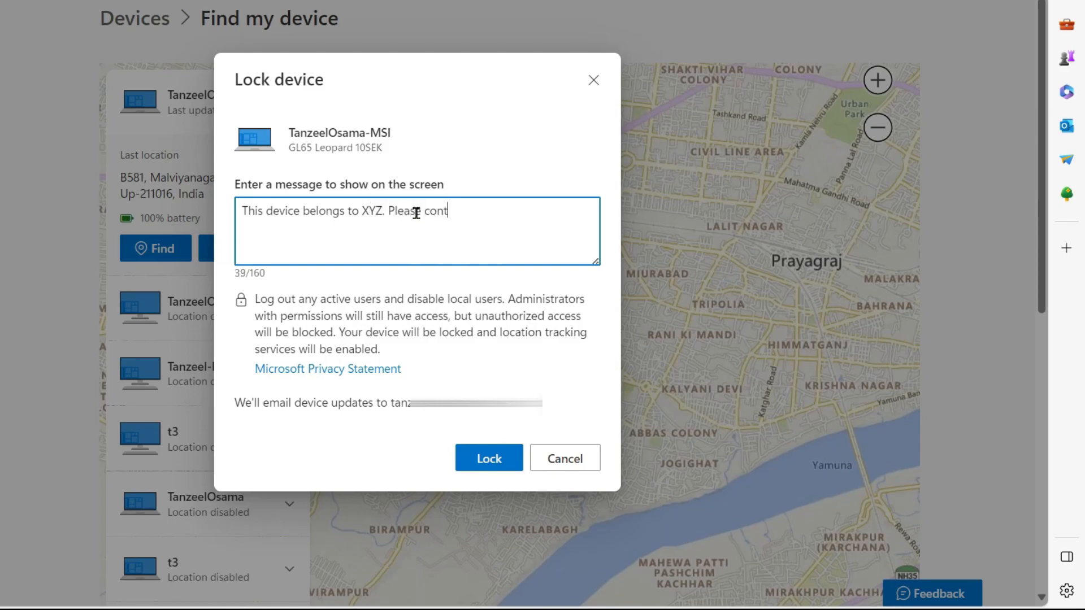
pyautogui.write('act me on 987654321')
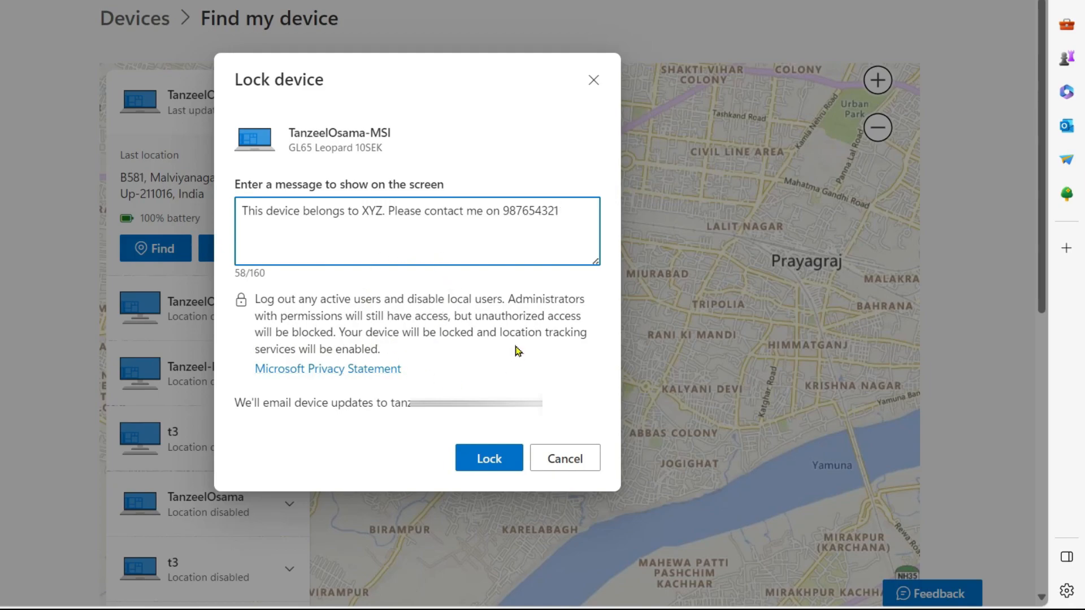
# Cancel the Lock device dialog, leaving the Prayagraj location map showing
pyautogui.click(579, 459)
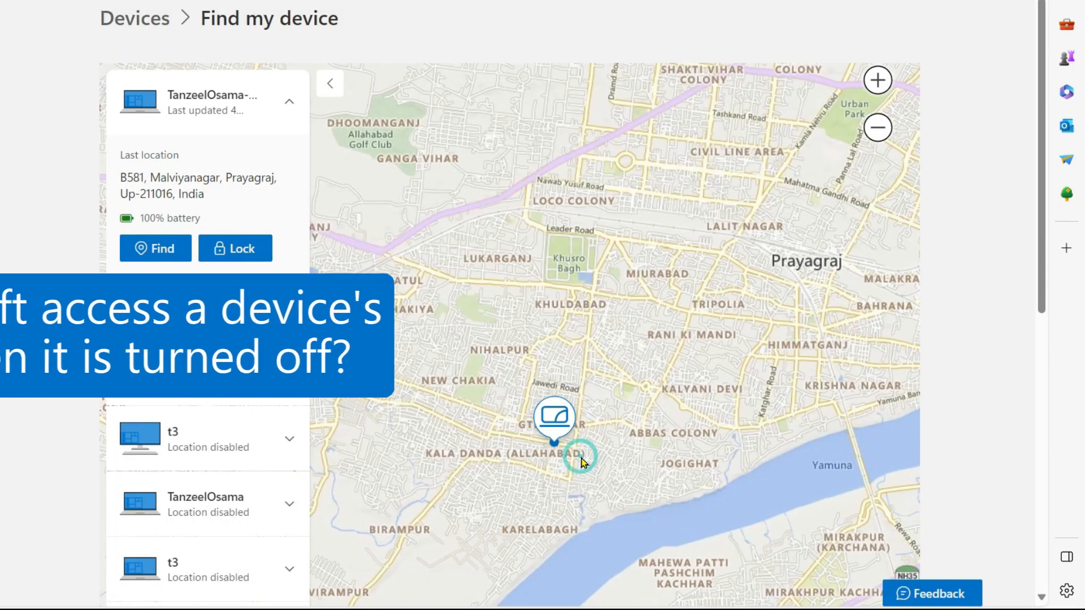